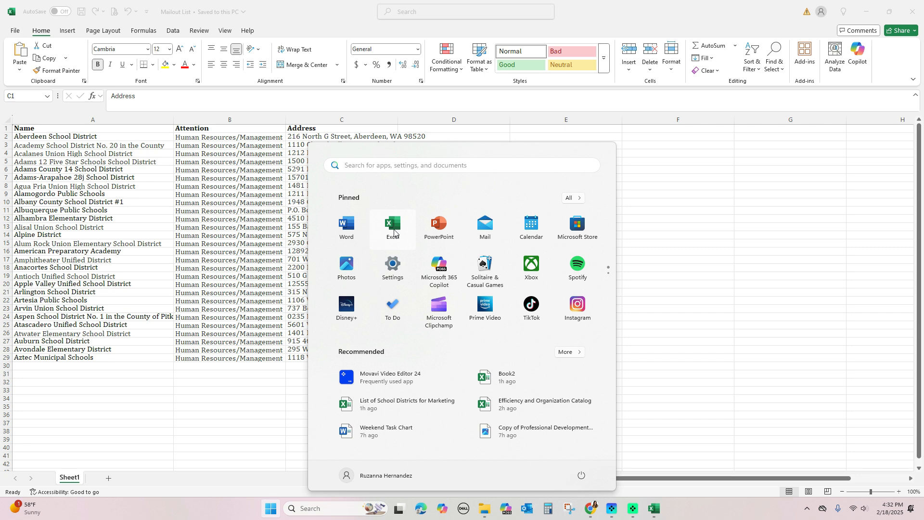
Enter a contact's name in Attention cell B2, then undo it back to Human Resources/Management
left_click(113, 181)
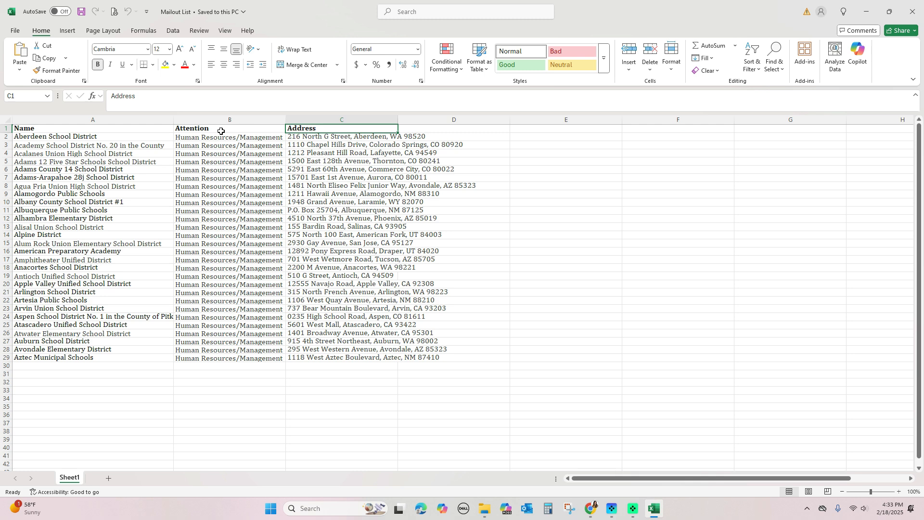
left_click(124, 136)
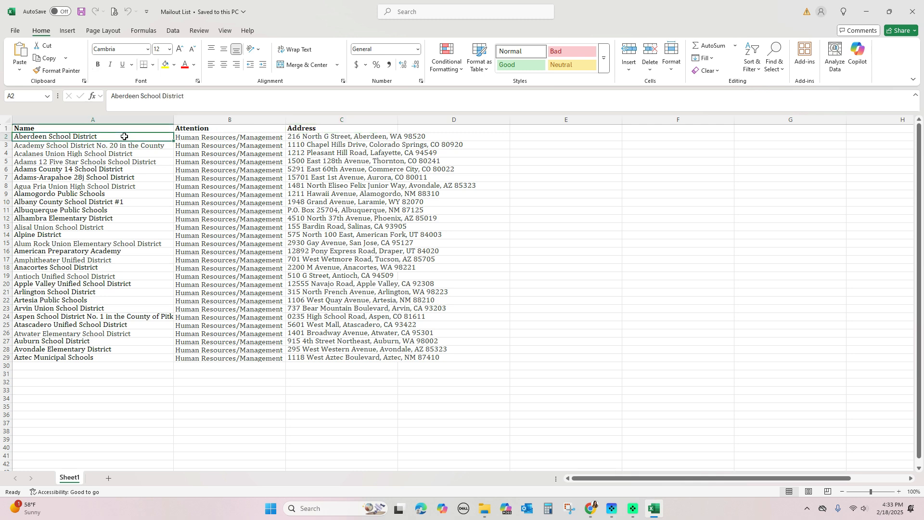
left_click(203, 137)
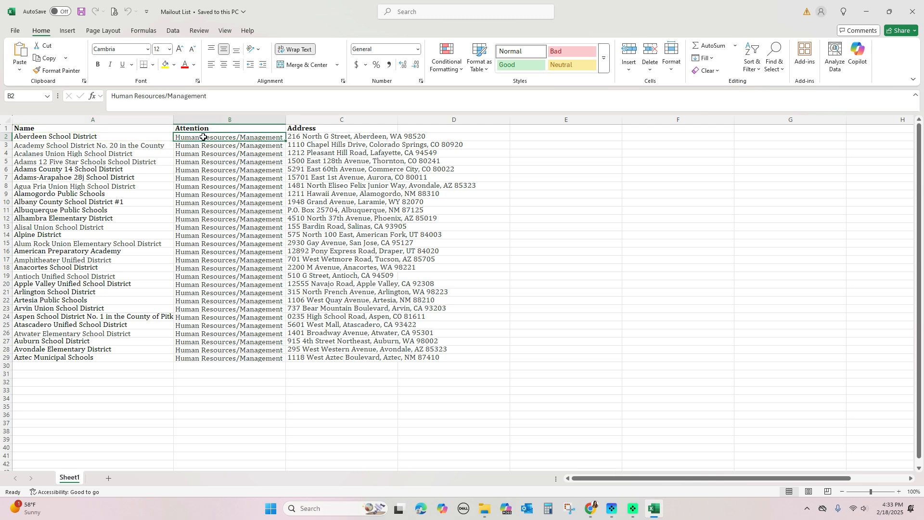
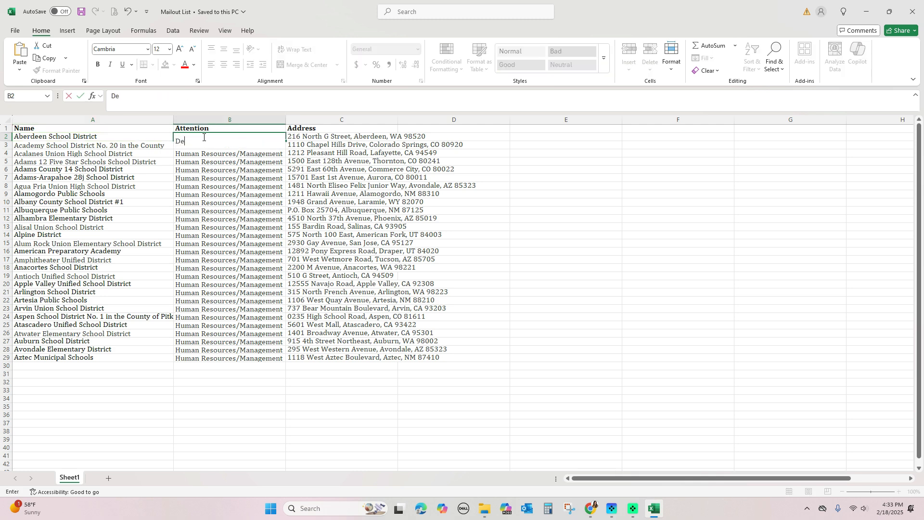
key("Return")
left_click(203, 137)
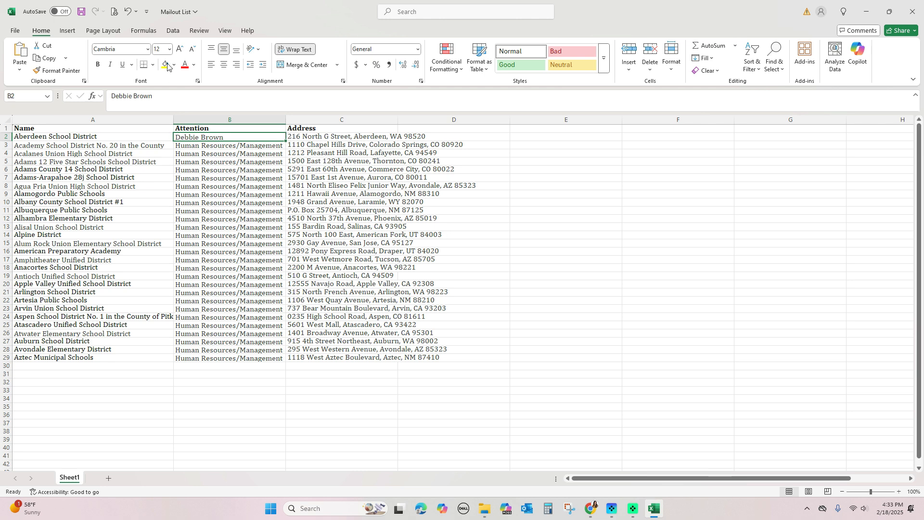
left_click(127, 11)
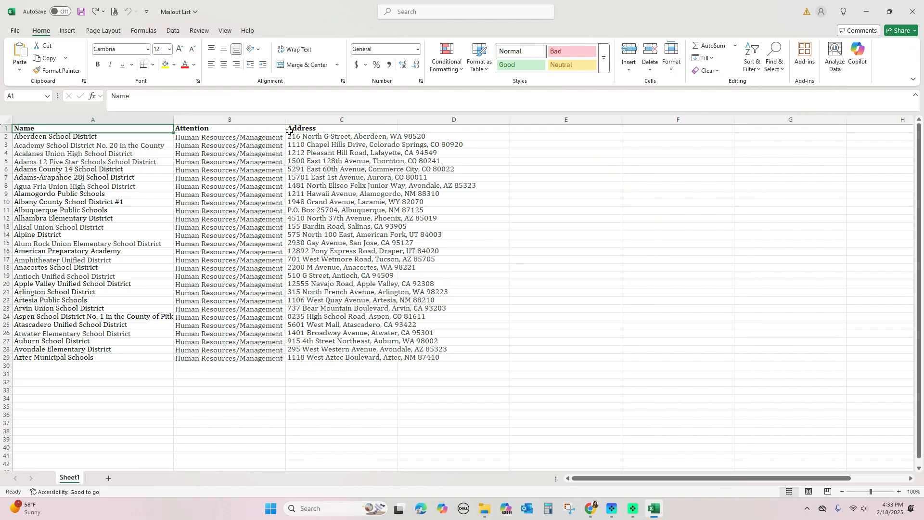
left_click_drag(24, 128, 333, 131)
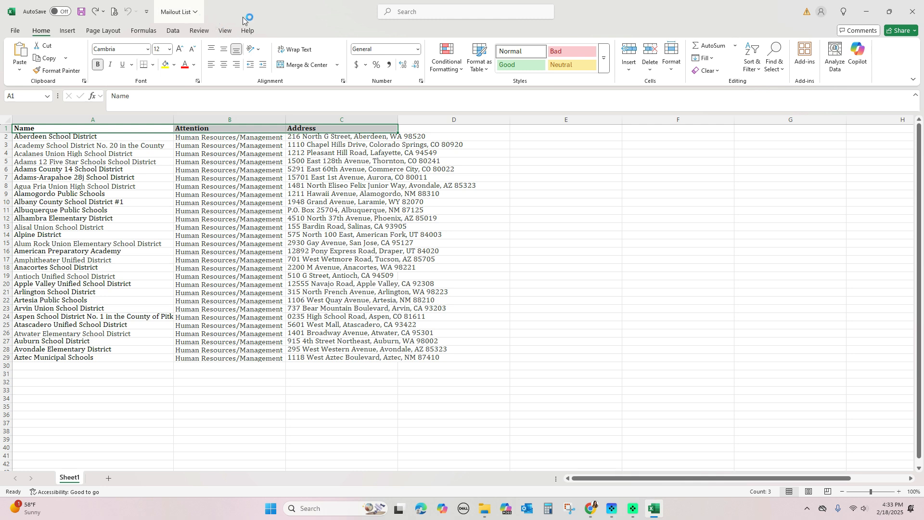
Save and close the address list workbook, then start a blank Word document
left_click(916, 5)
left_click(451, 320)
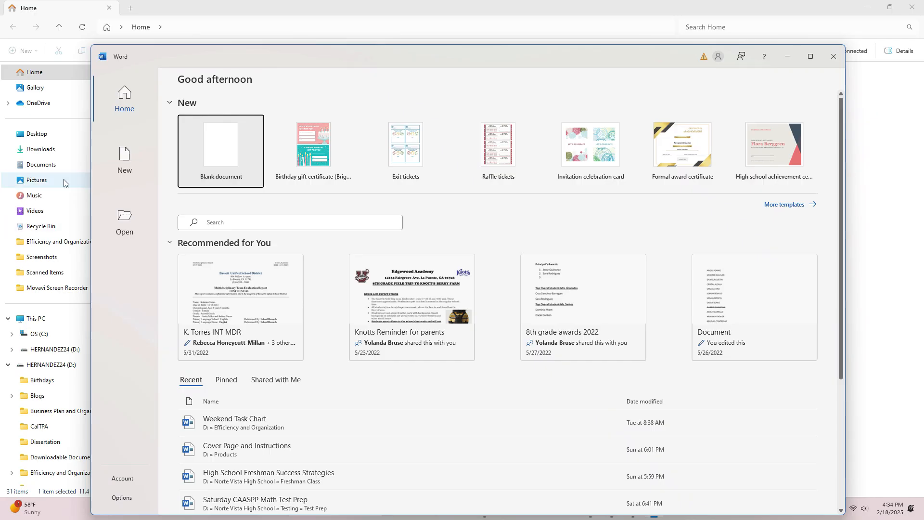
left_click(203, 153)
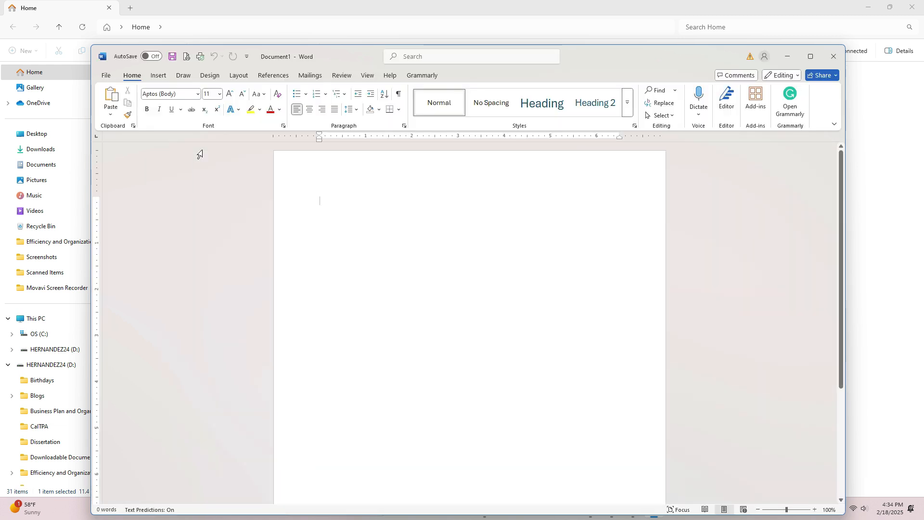
left_click_drag(349, 57, 349, 39)
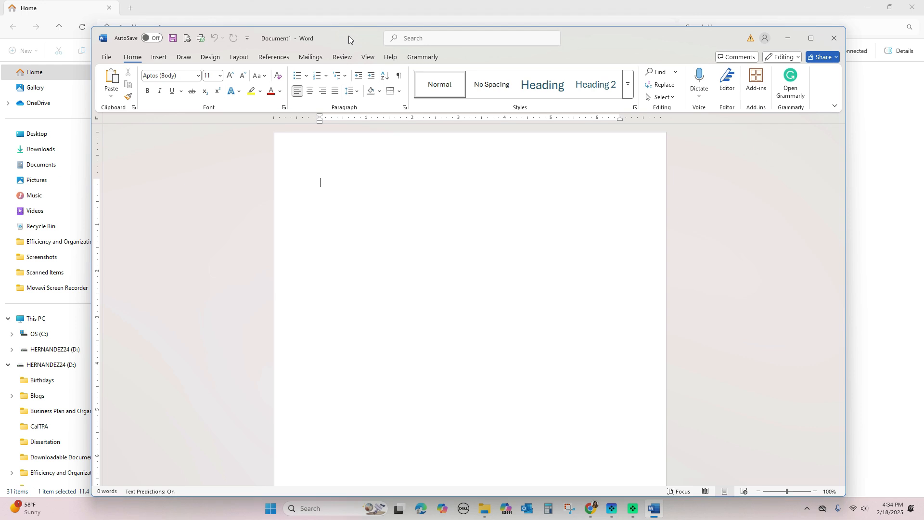
Make the page a label mail merge using Avery US Letter 5160 Address Labels
left_click(309, 57)
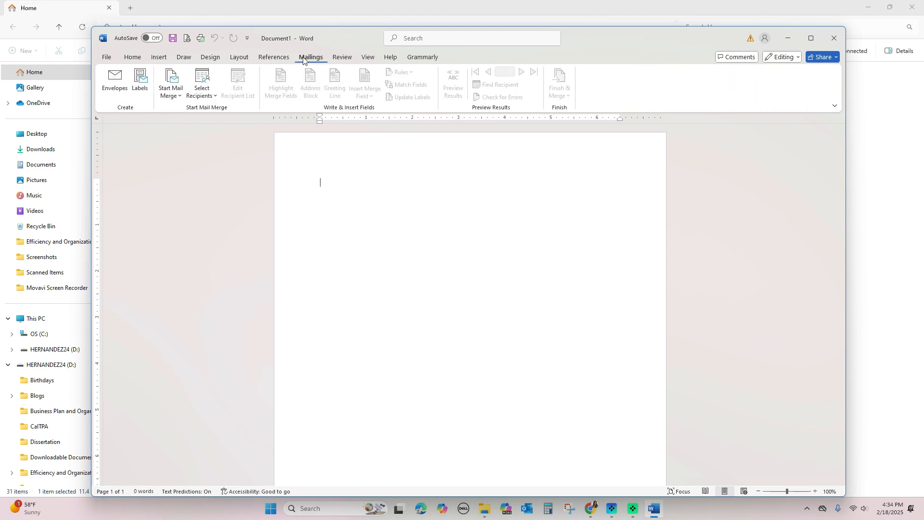
left_click(172, 95)
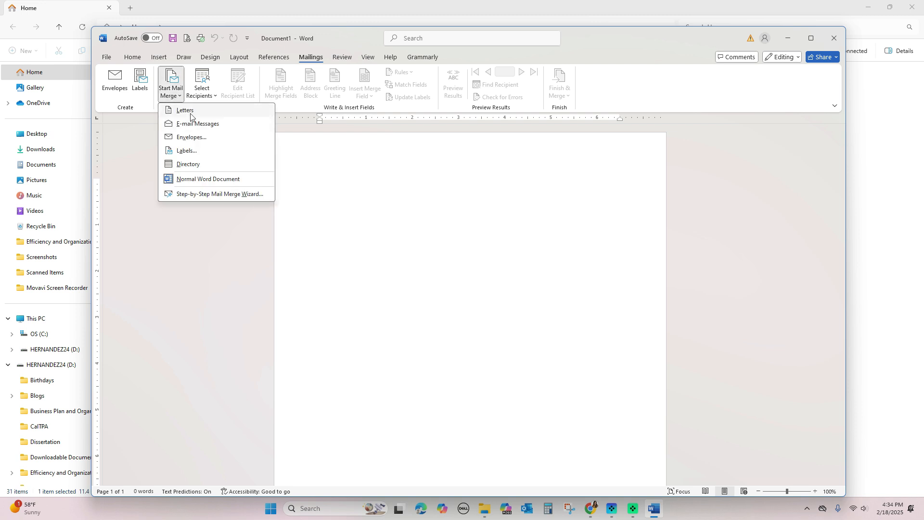
left_click(185, 151)
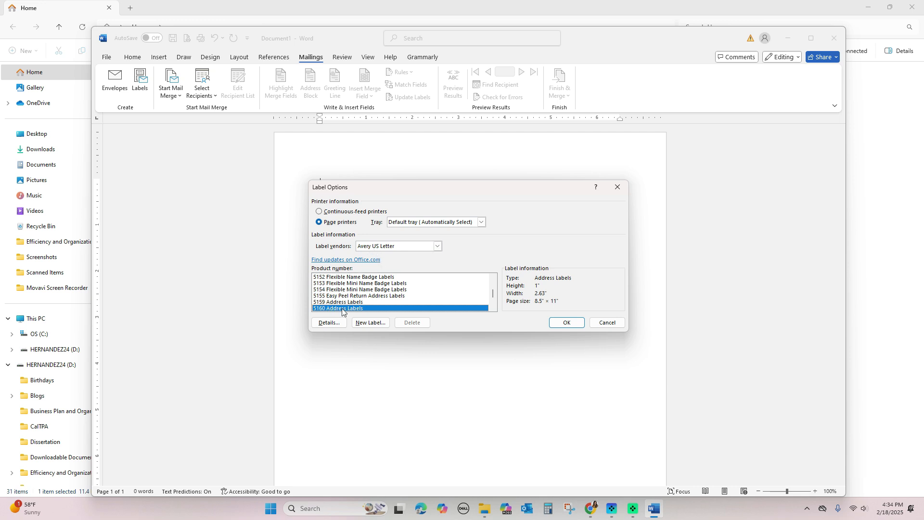
left_click(555, 323)
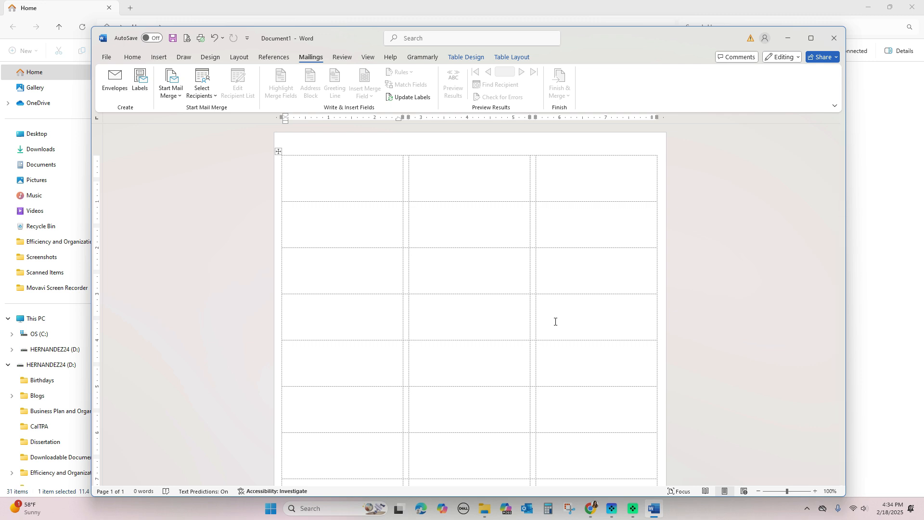
Use the existing Mailout List workbook in Documents as recipients, taking Sheet1$ with headers
left_click(210, 96)
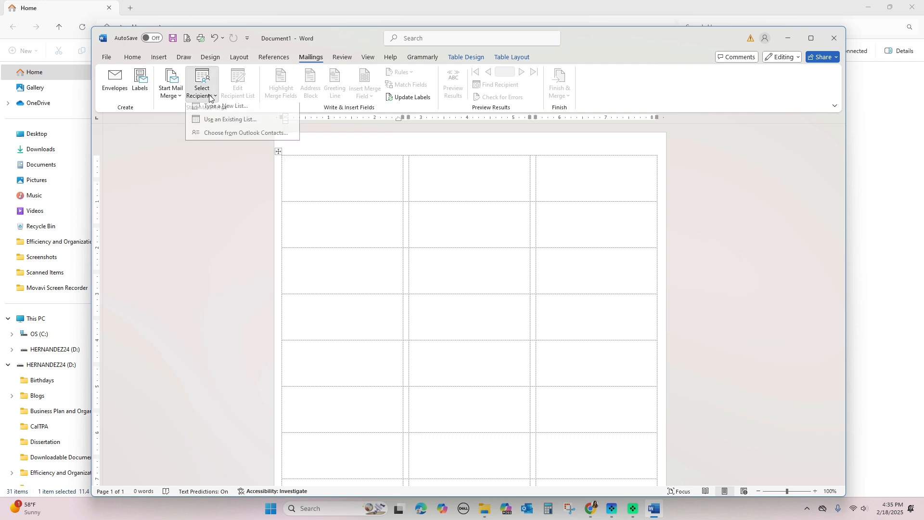
left_click(238, 124)
scroll(139, 148, "up", 3)
left_click(135, 136)
scroll(212, 212, "down", 5)
double_click(213, 237)
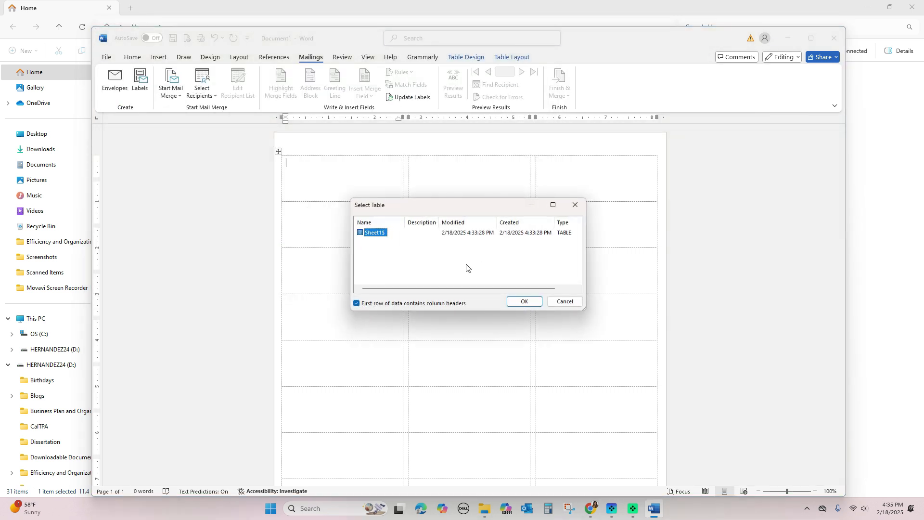
left_click(525, 301)
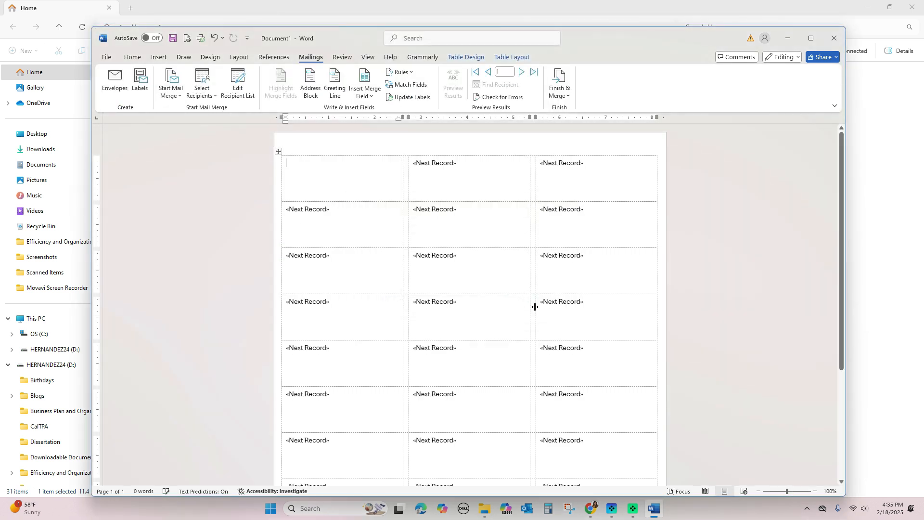
Insert «Name», «Attention» and «Address» on separate lines in the first label, then select everything
left_click(358, 96)
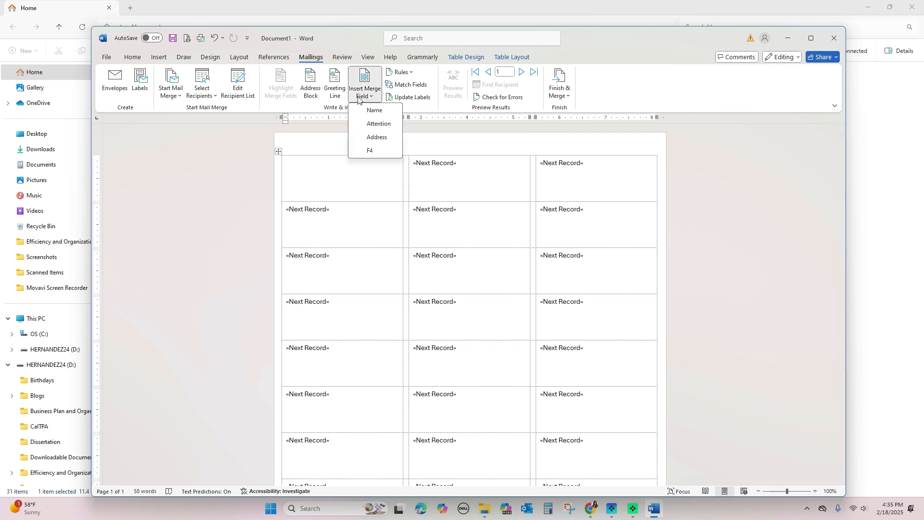
left_click(371, 114)
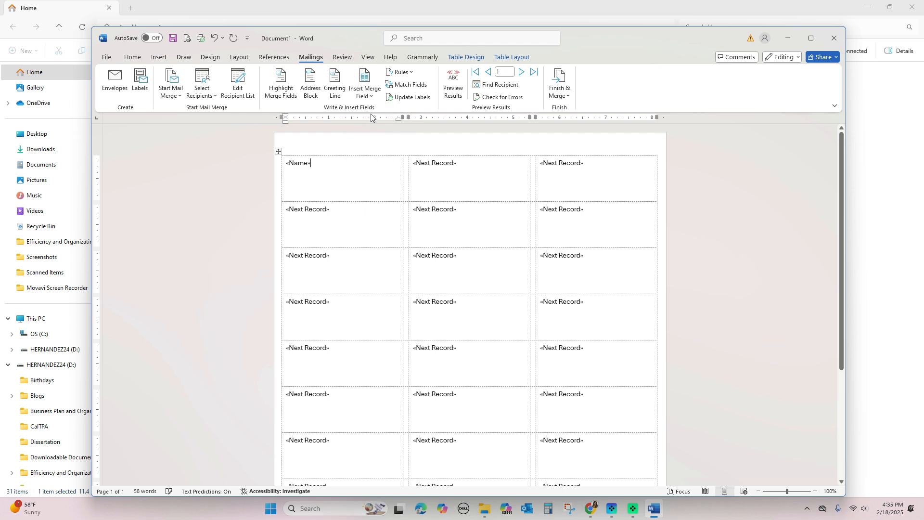
key("Return")
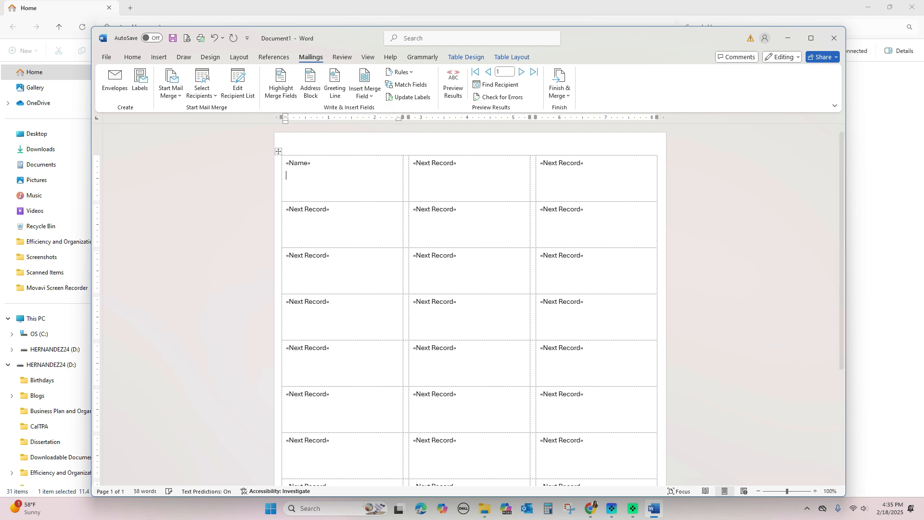
left_click(353, 92)
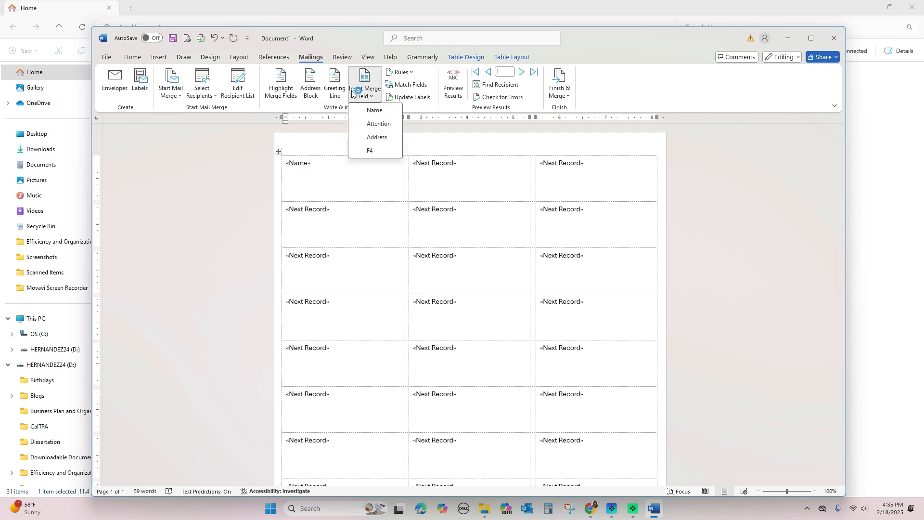
left_click(386, 124)
key("Return")
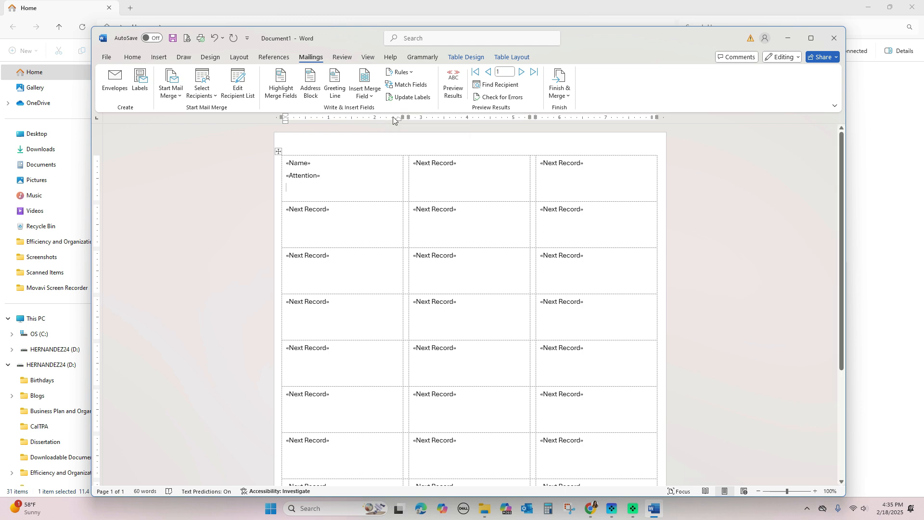
left_click(365, 89)
left_click(368, 138)
left_click(286, 165)
key("ctrl+a")
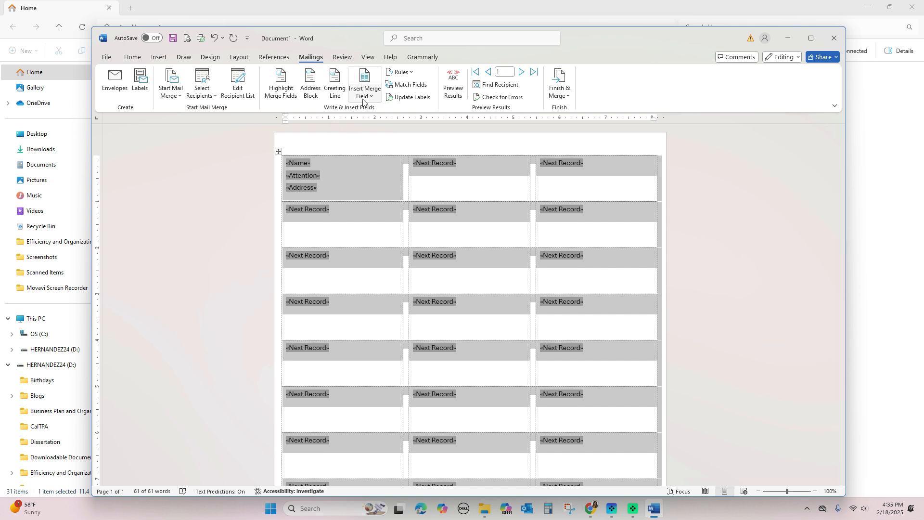
Set the labels to 1.0 line spacing and remove the space before each paragraph
left_click(133, 58)
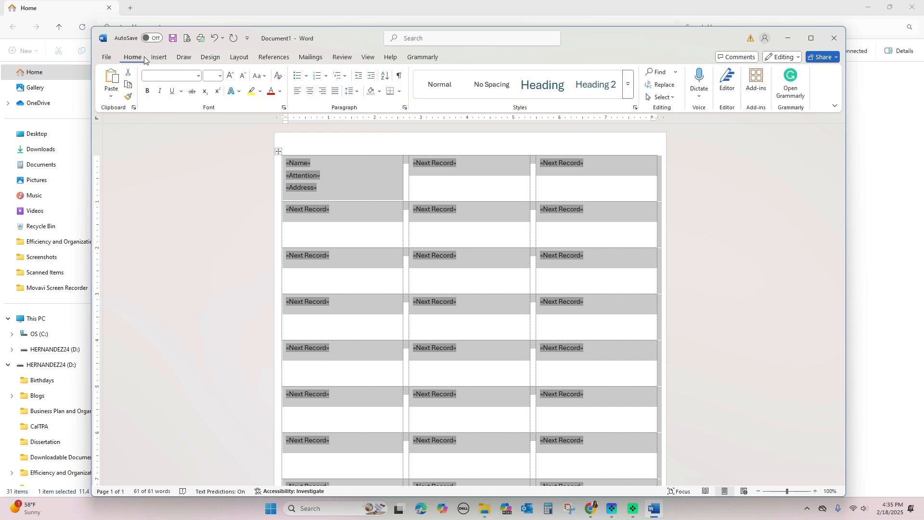
left_click(350, 91)
left_click(361, 106)
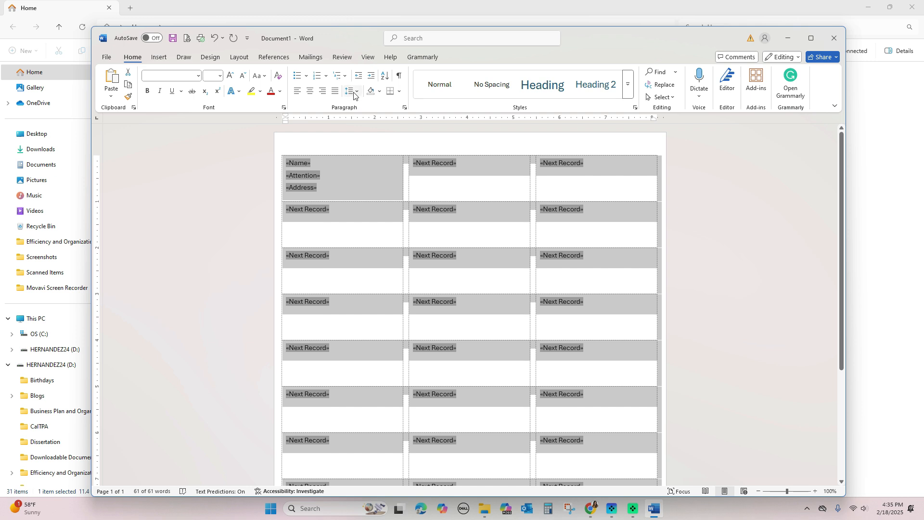
left_click(353, 91)
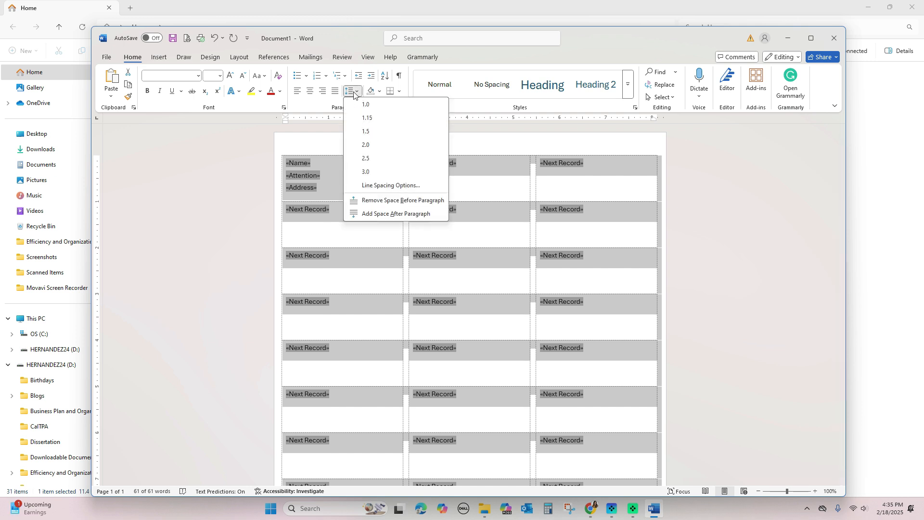
left_click(379, 201)
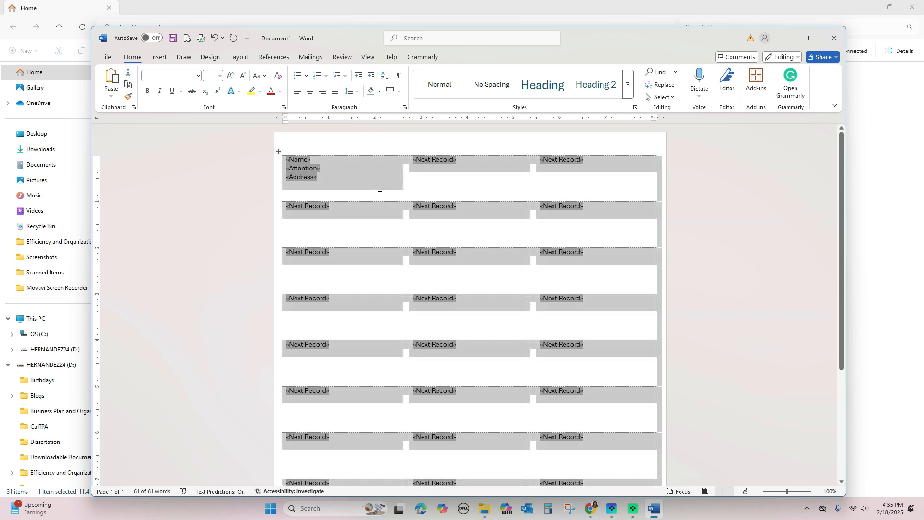
Reselect all the label text and format it in 11 pt Cambria
left_click(379, 189)
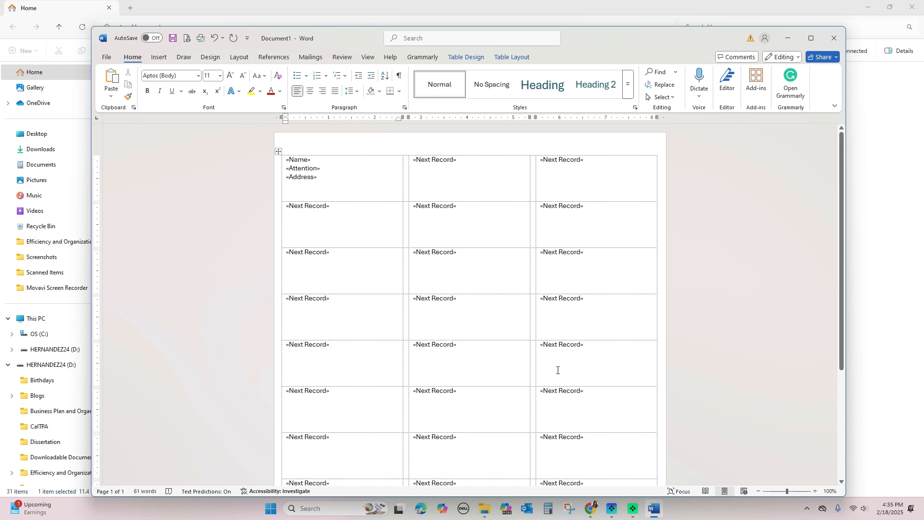
key("ctrl+a")
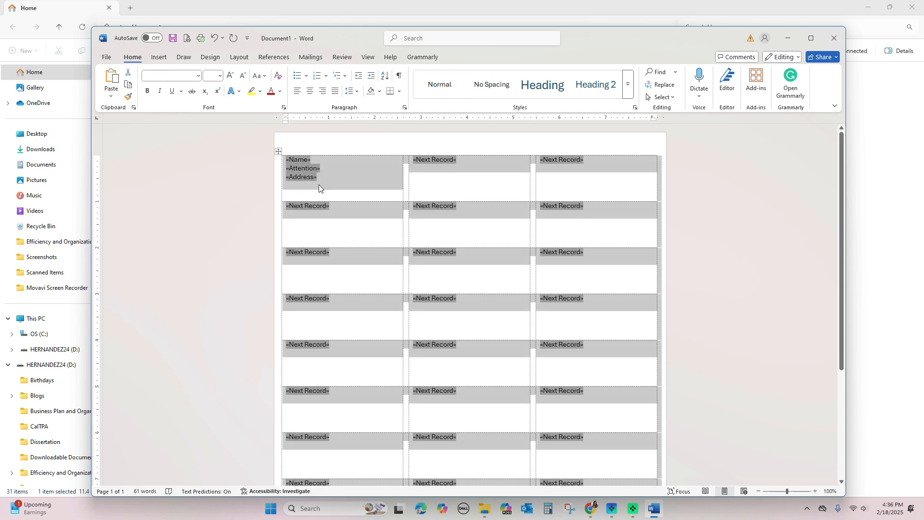
left_click(197, 76)
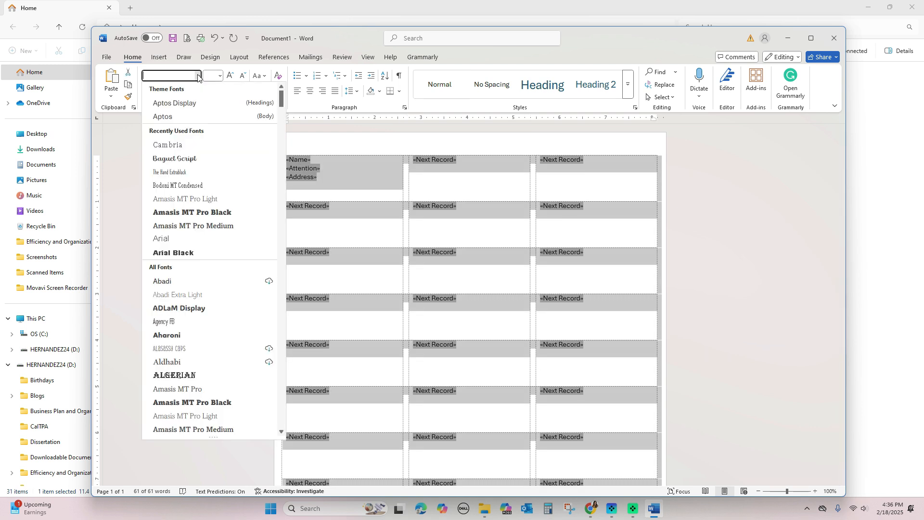
left_click(182, 146)
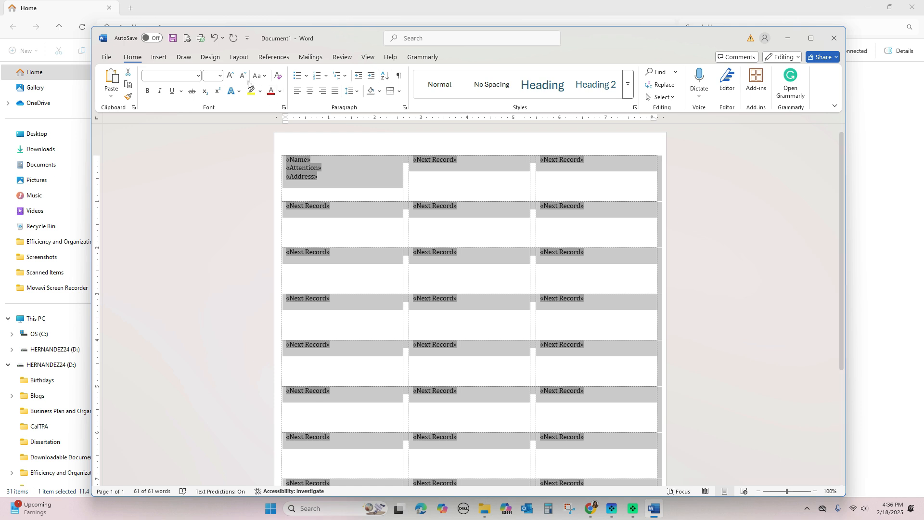
left_click(220, 76)
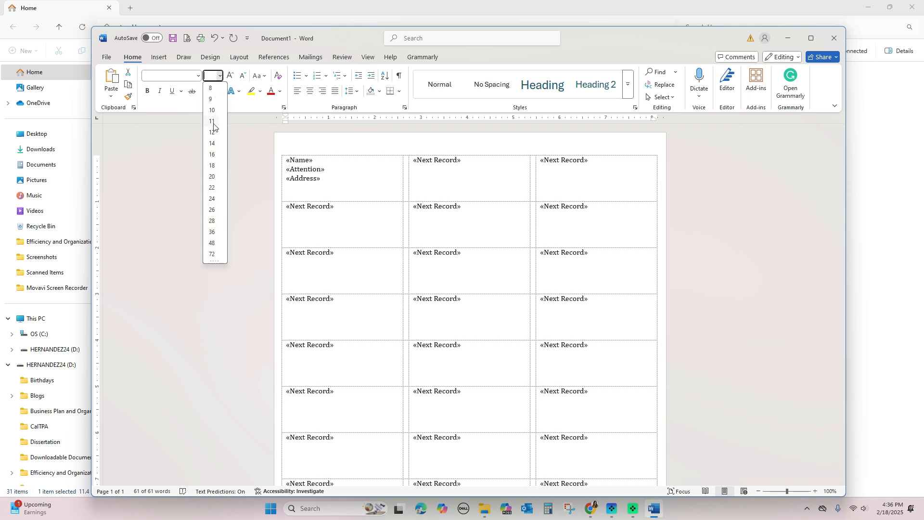
left_click(212, 122)
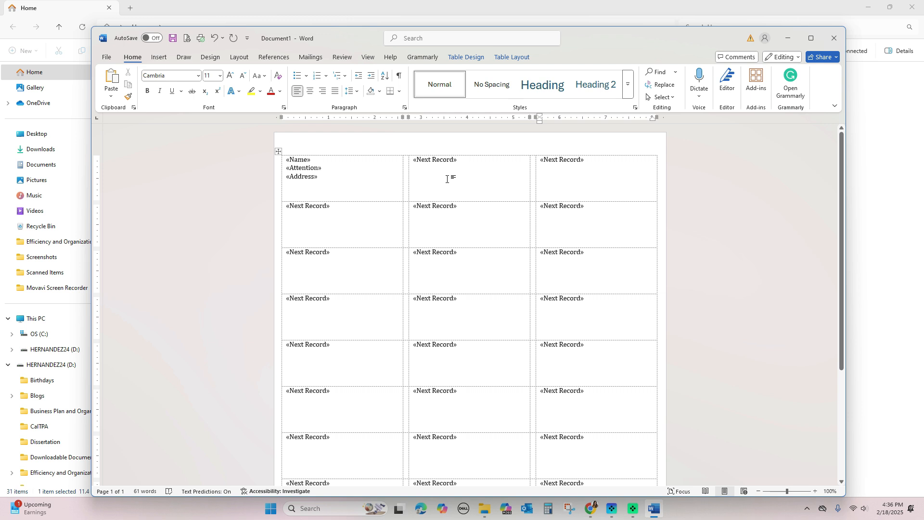
Accept Match Fields, Update Labels to copy the fields, and toggle Preview Results on and off
left_click(311, 60)
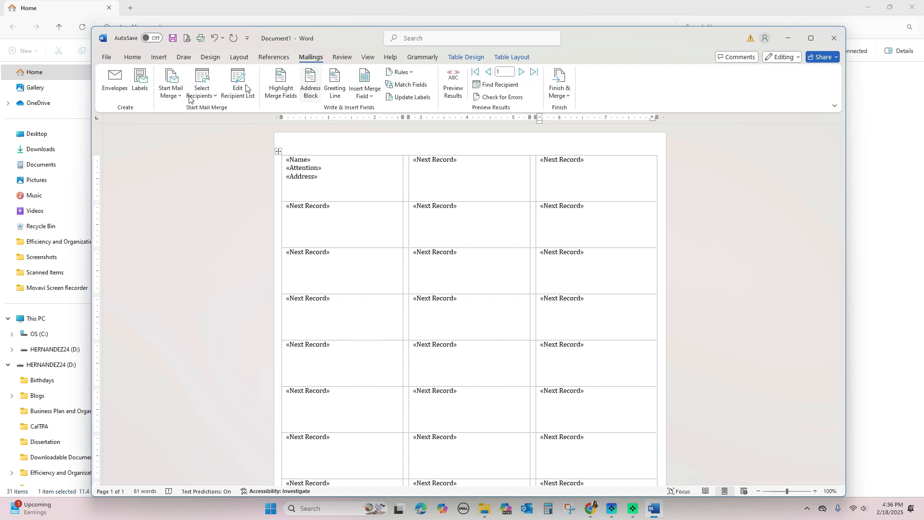
left_click(408, 85)
left_click(482, 358)
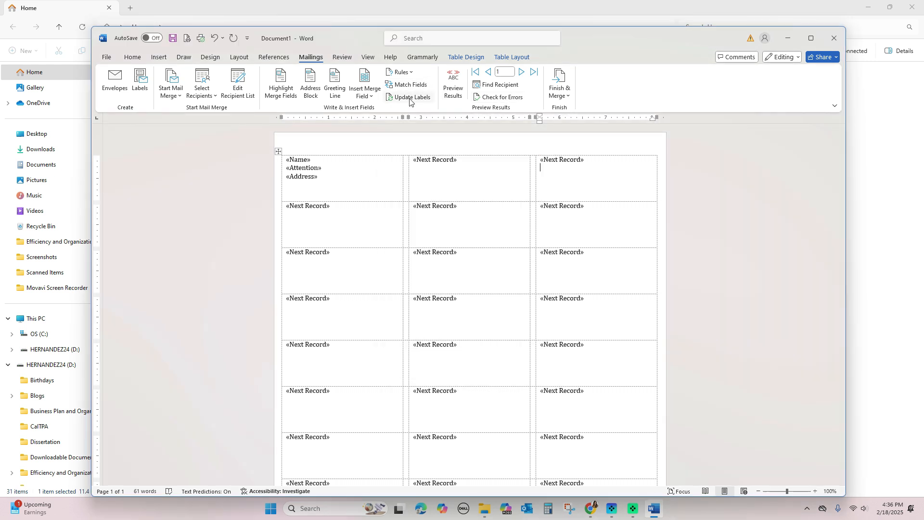
left_click(409, 98)
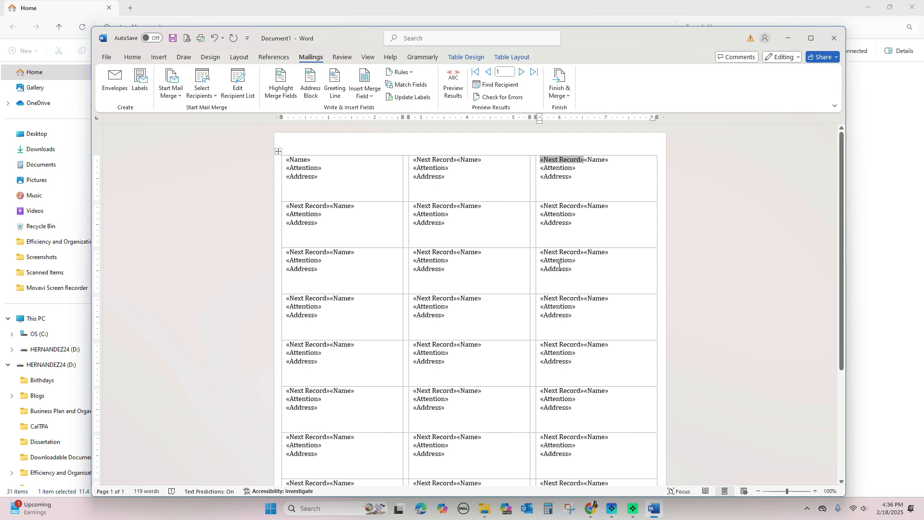
left_click(461, 91)
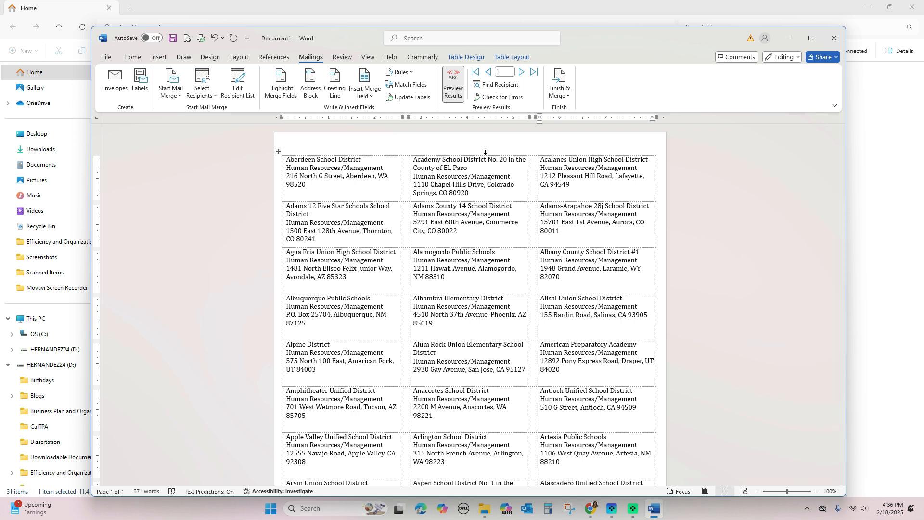
left_click(453, 92)
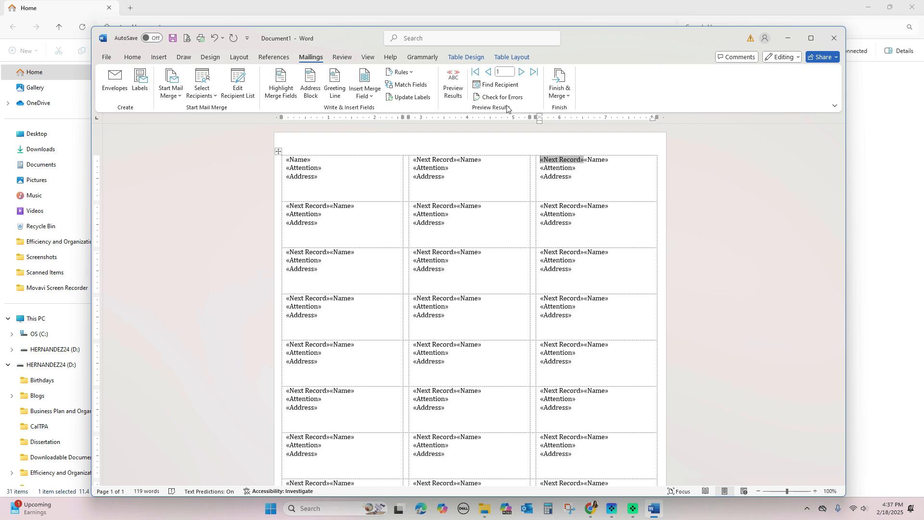
Finish & Merge all records via Edit Individual Documents into the new Labels1 document
left_click(566, 92)
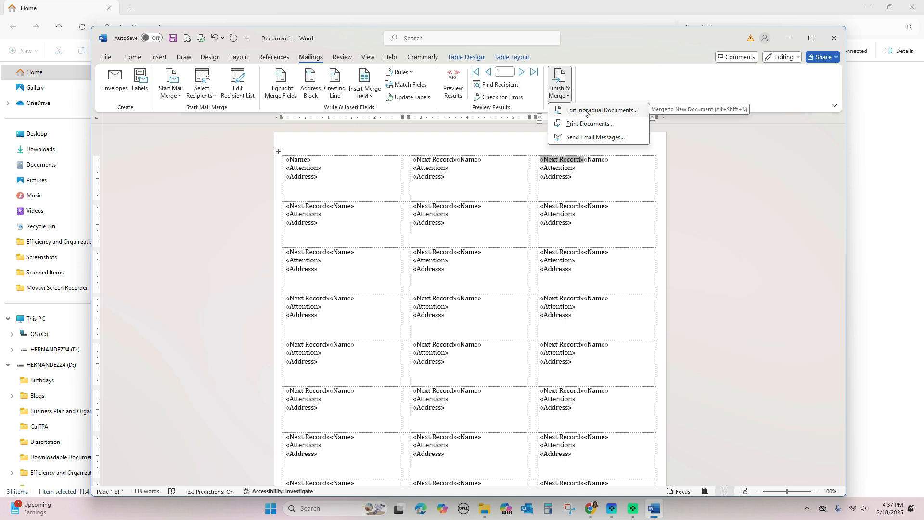
left_click(605, 111)
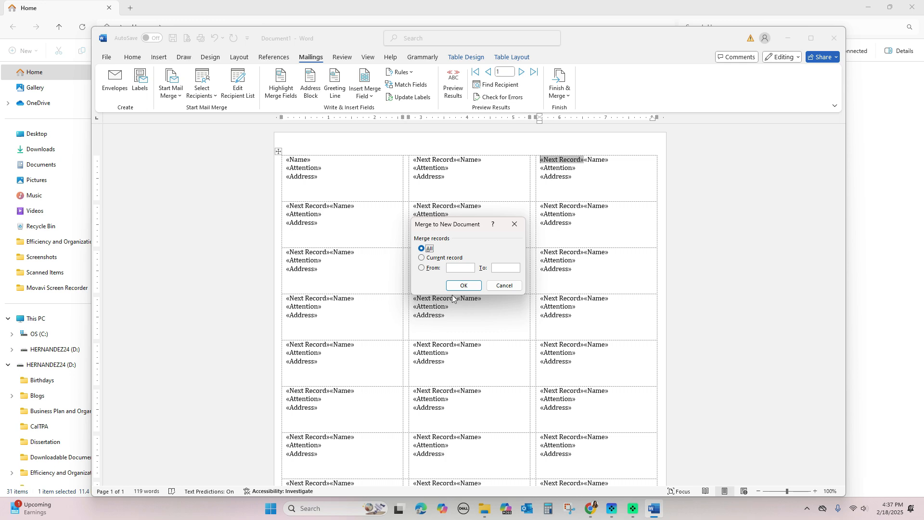
left_click(463, 286)
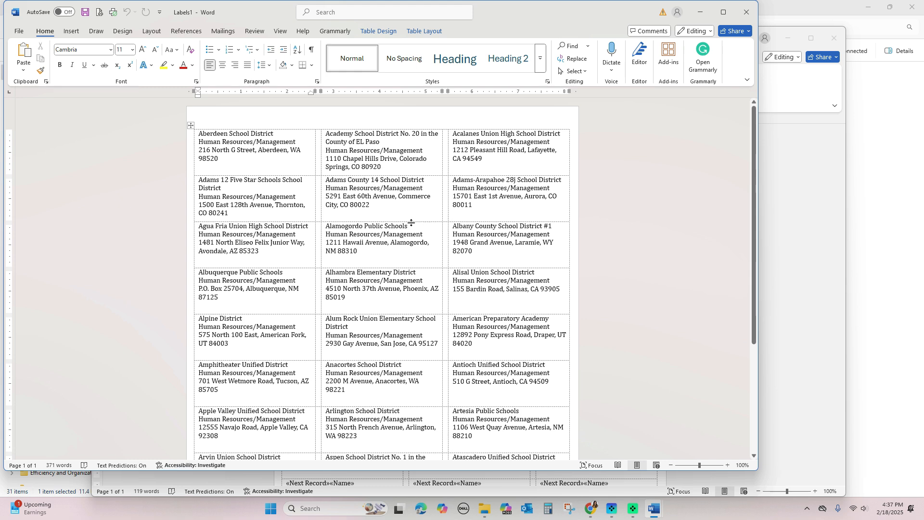
Replace the comma and space before Commerce City, CO 80022 with a line break
left_click(399, 194)
key("BackSpace")
key("BackSpace")
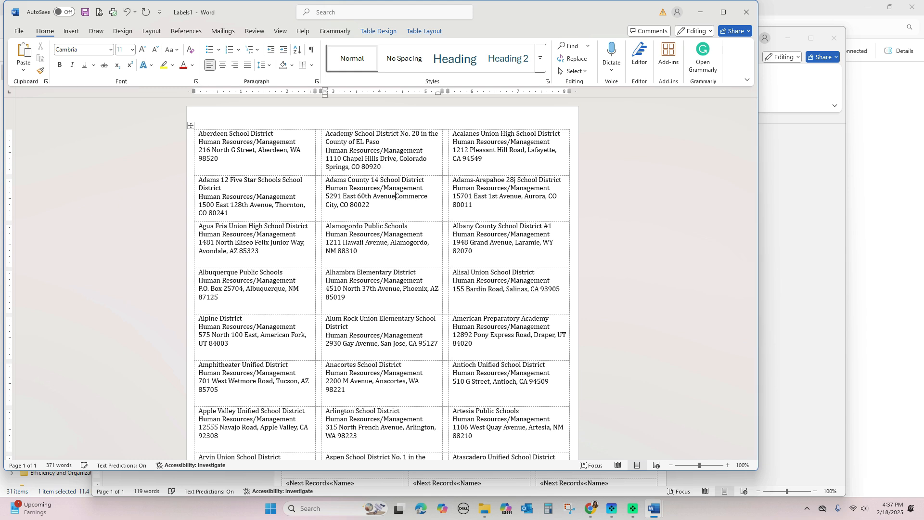
key("Return")
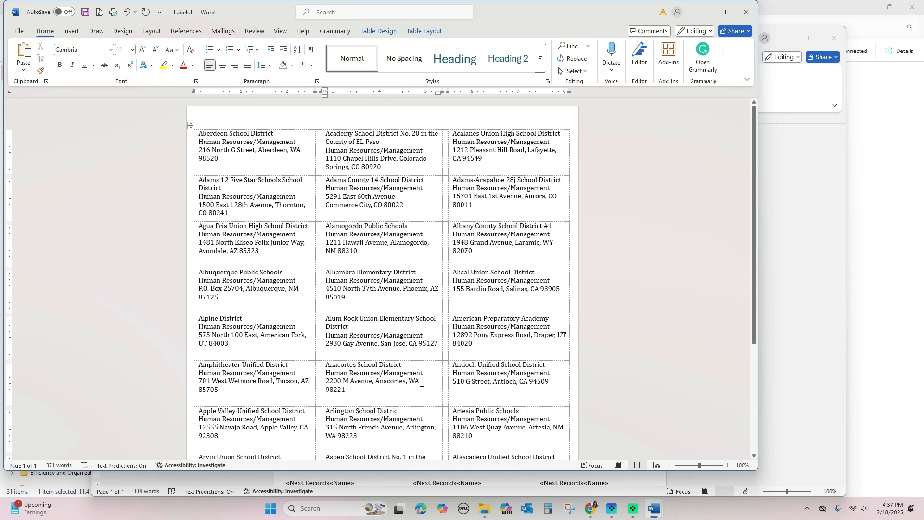
Save the merged labels to the Documents folder as 'Mailout List Labels'
left_click(20, 32)
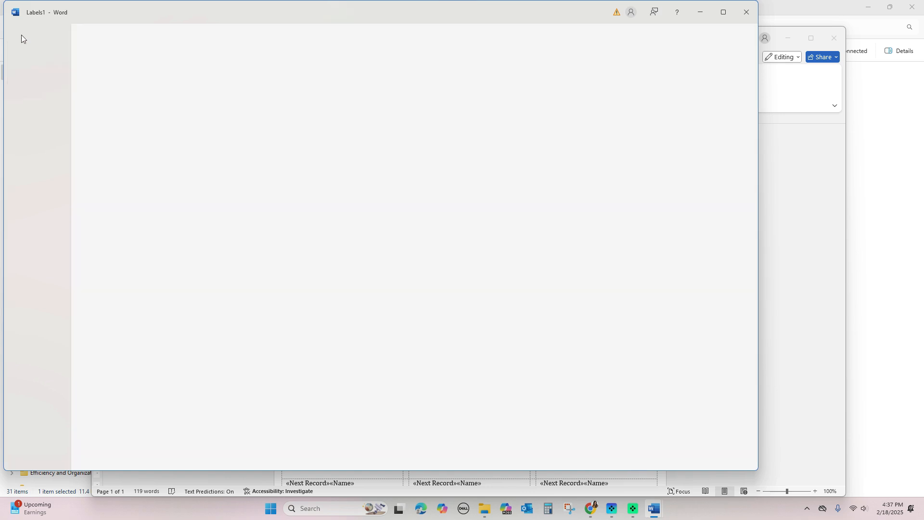
left_click(50, 194)
left_click(201, 223)
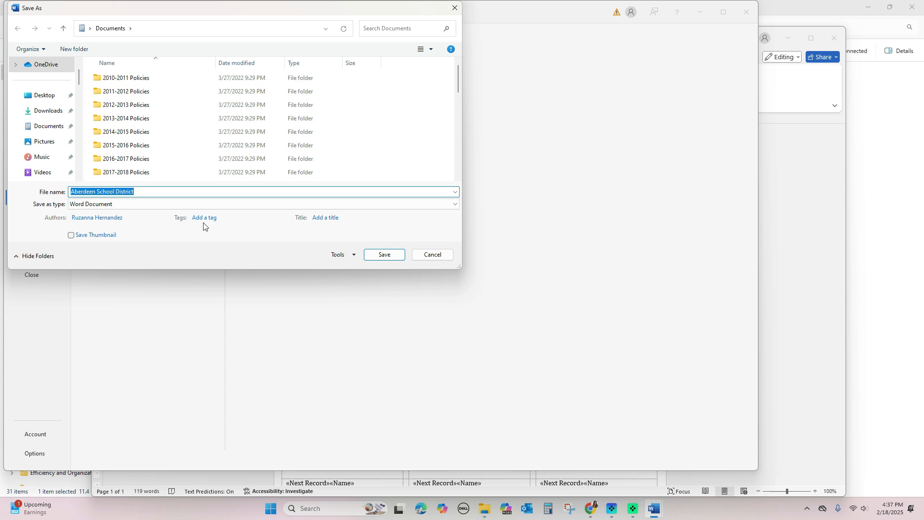
left_click(43, 128)
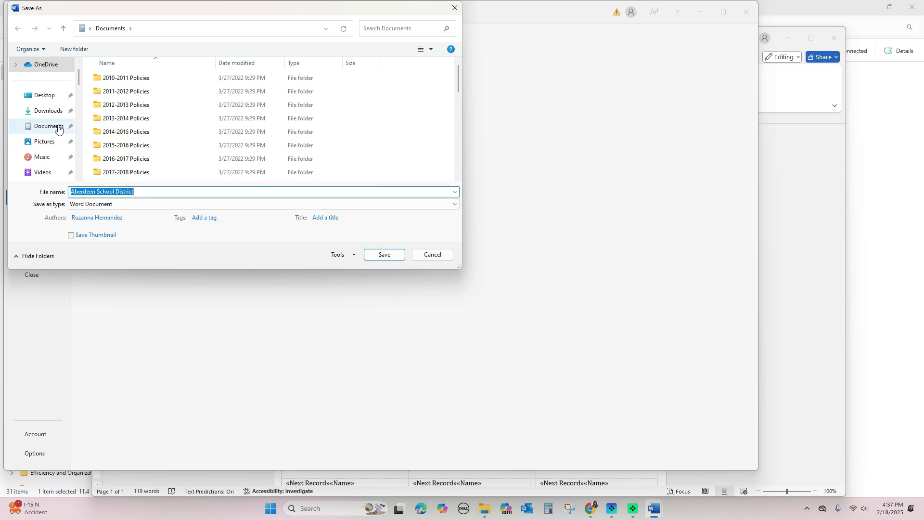
left_click(131, 191)
key("ctrl+a")
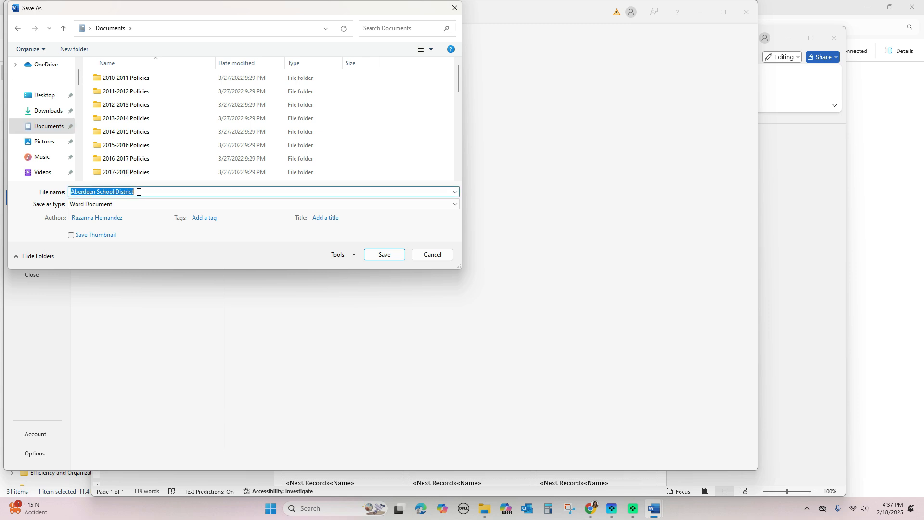
type("Mailk")
key("BackSpace")
type("out")
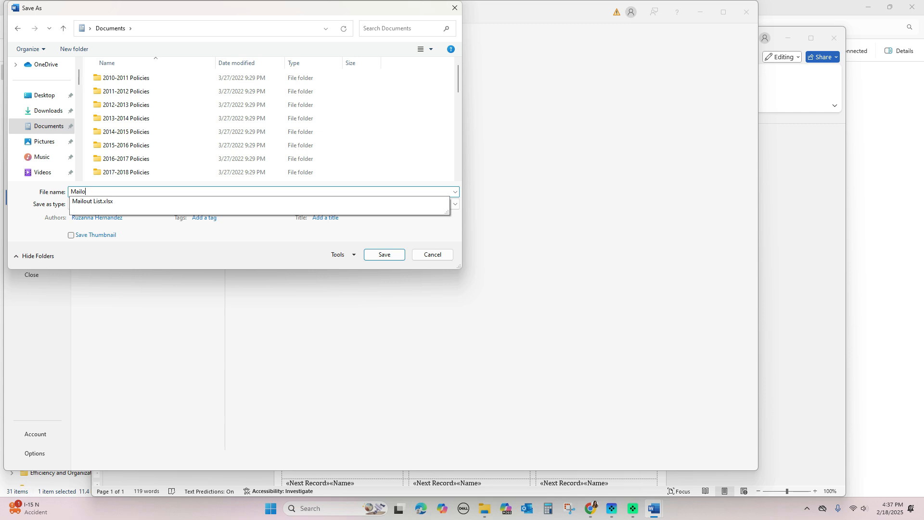
type(" List Labels")
key("Return")
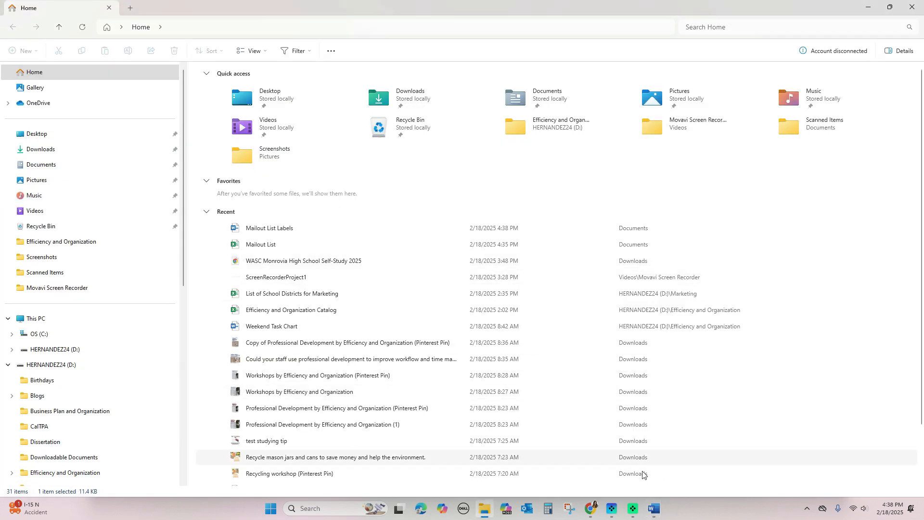
Switch back to the saved Mailout List Labels document and scroll through the merged school district labels
mouse_move(655, 503)
left_click(706, 459)
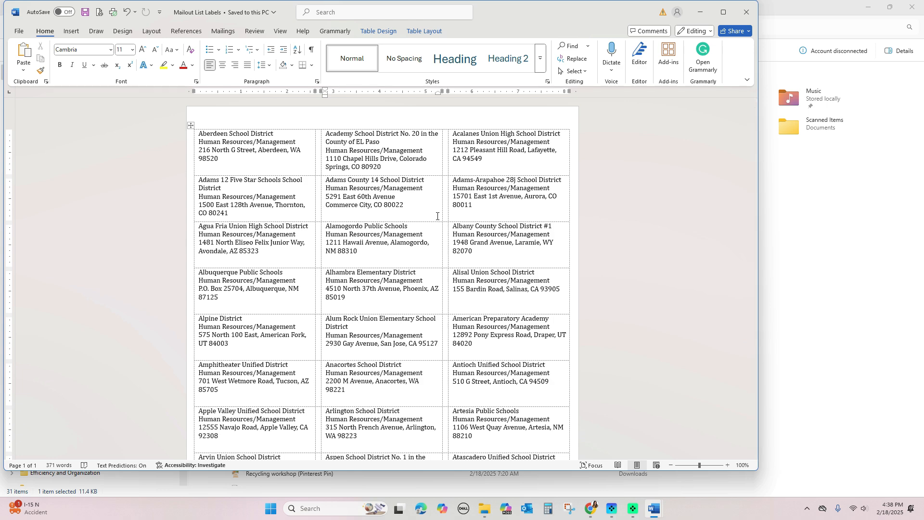
scroll(437, 216, "down", 6)
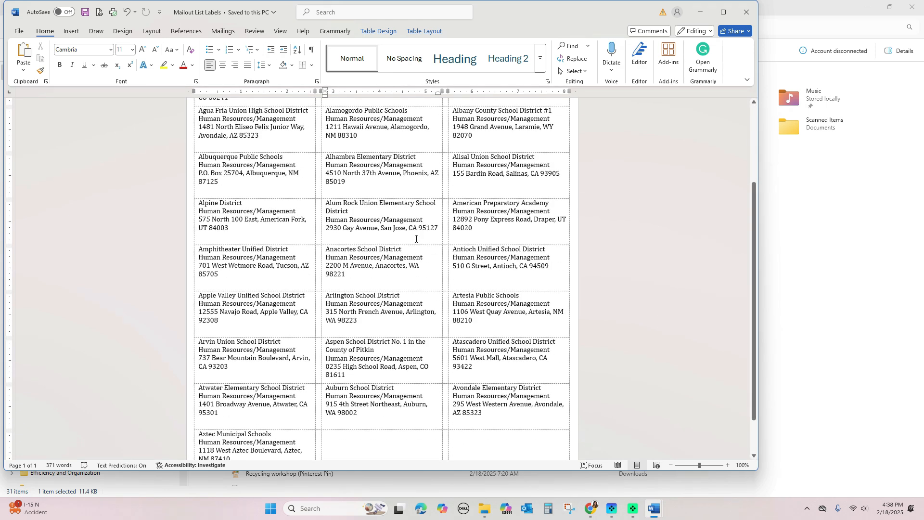
scroll(415, 240, "up", 6)
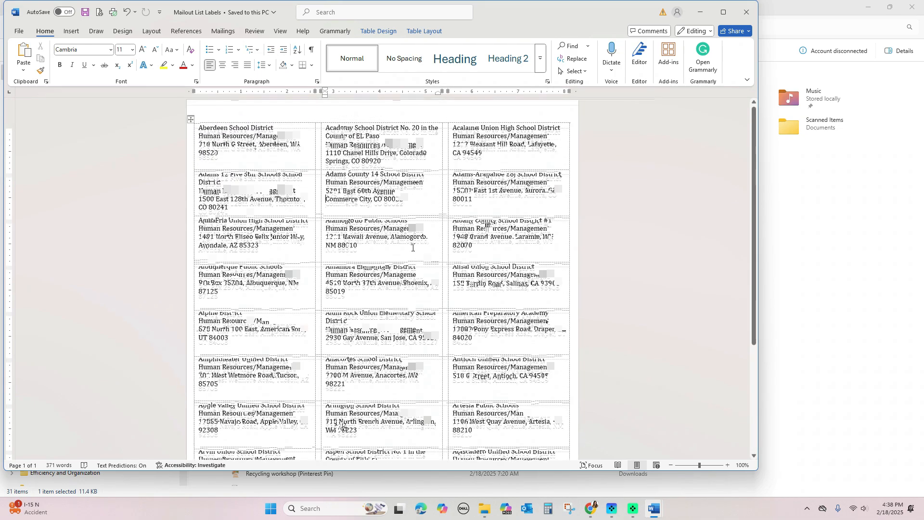